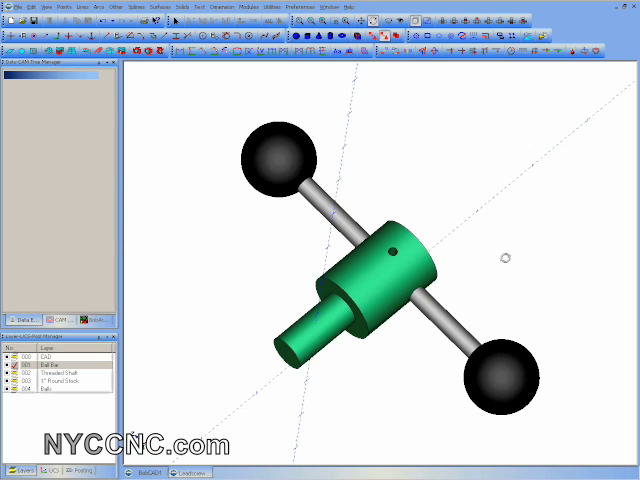
Orbit the model and toggle the Threaded Shaft layer off and on.
drag(467, 256, 468, 272)
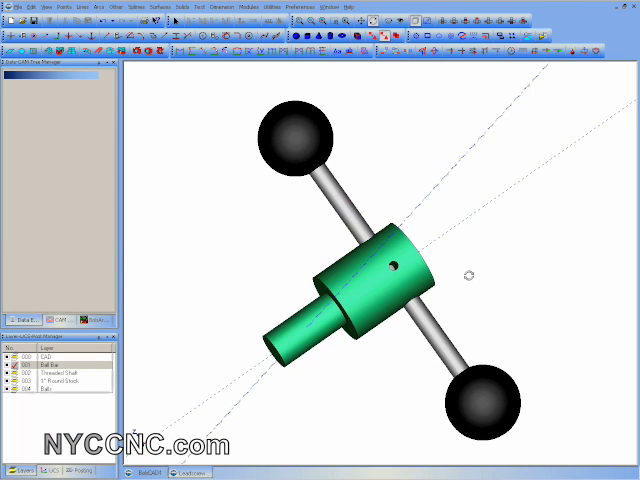
drag(434, 229, 428, 241)
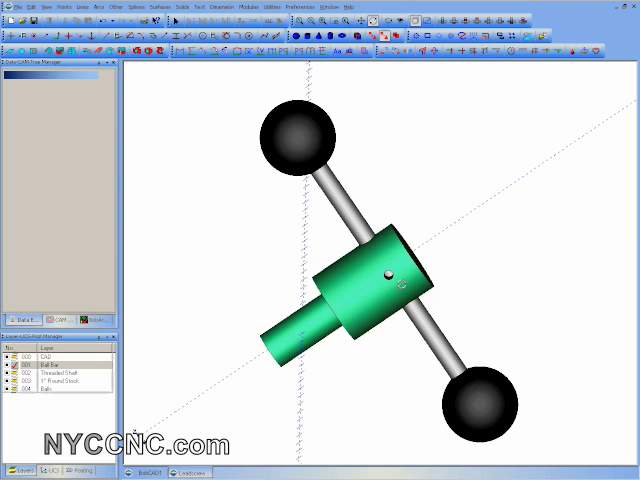
drag(390, 301, 416, 280)
mouse_move(371, 271)
mouse_down()
mouse_move(366, 259)
mouse_move(374, 260)
mouse_up()
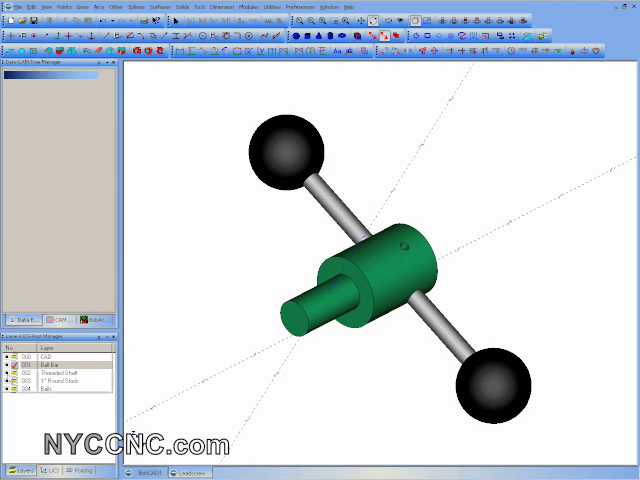
click(15, 372)
click(6, 372)
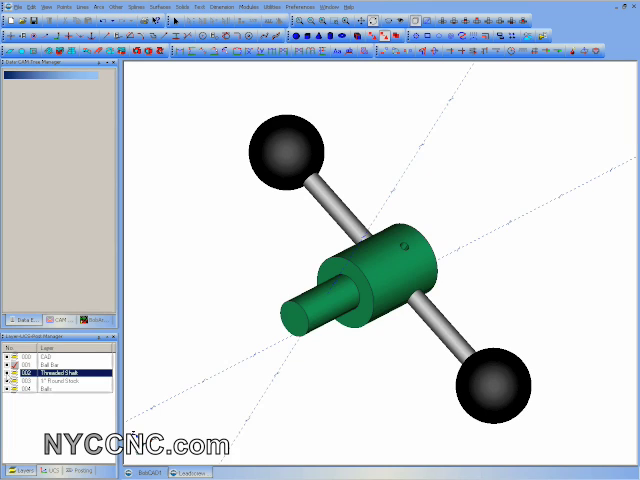
click(6, 372)
click(6, 372)
click(25, 356)
click(6, 372)
Keep Threaded Shaft visible, uncheck layer 004 Balls and toggle the Ball Bar layer.
click(7, 372)
click(7, 372)
click(7, 372)
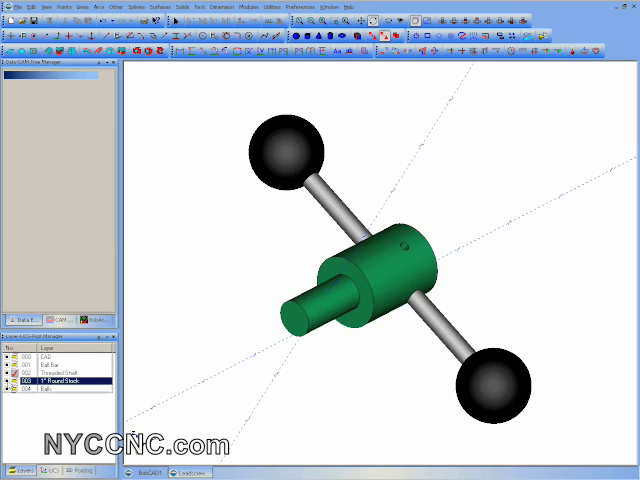
click(7, 389)
click(7, 365)
Orbit the model to inspect the green body and bar without the balls.
mouse_move(394, 307)
middle_down()
mouse_move(431, 390)
mouse_move(460, 386)
middle_up()
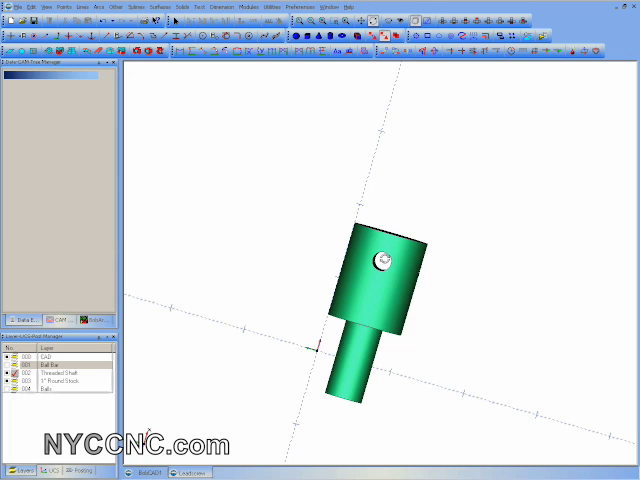
mouse_move(390, 281)
middle_down()
mouse_move(330, 293)
mouse_move(326, 286)
mouse_move(343, 283)
middle_up()
mouse_move(374, 312)
middle_down()
mouse_move(364, 283)
mouse_move(414, 264)
mouse_move(470, 301)
mouse_move(344, 296)
mouse_move(336, 269)
middle_up()
mouse_move(374, 261)
middle_down()
mouse_move(393, 293)
mouse_move(358, 312)
middle_up()
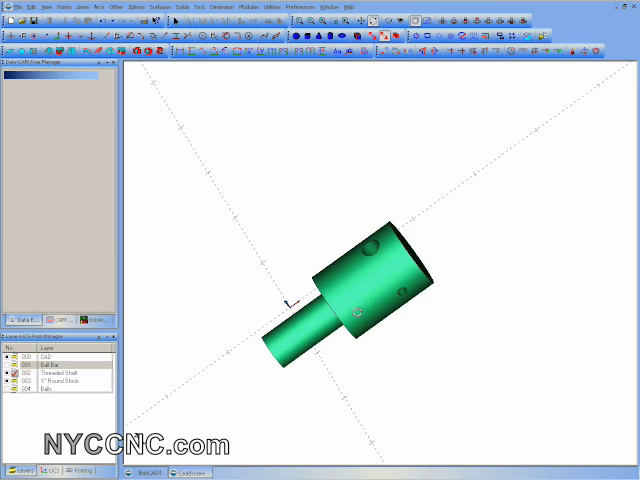
middle_drag(288, 303, 285, 307)
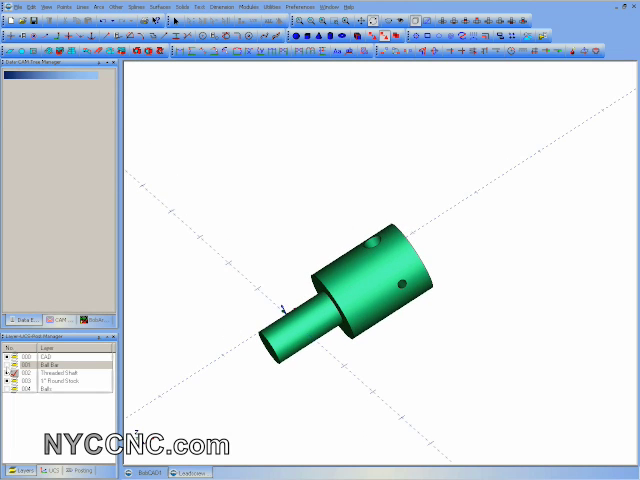
mouse_move(283, 307)
middle_down()
mouse_move(293, 326)
mouse_move(383, 297)
mouse_move(322, 291)
middle_up()
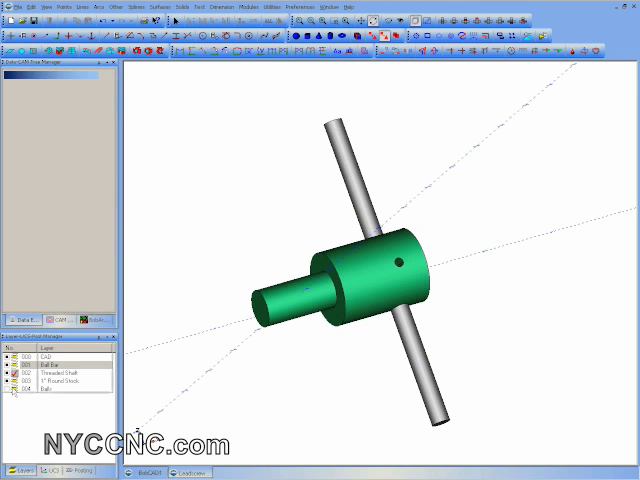
Re-check layer 004 Balls, toggle Threaded Shaft and Ball Bar, leaving all visible.
click(8, 389)
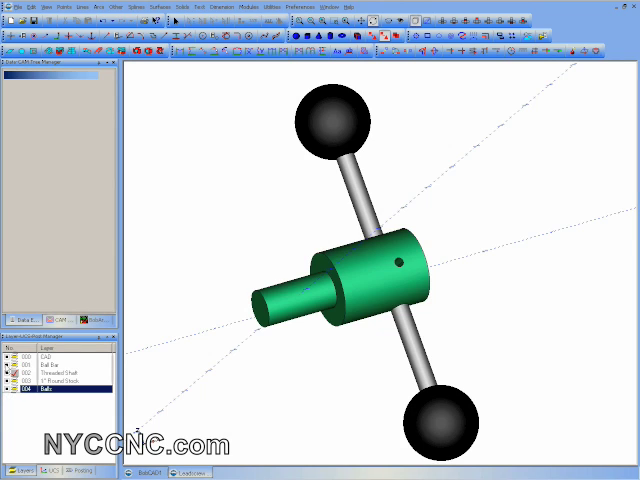
click(14, 357)
click(7, 373)
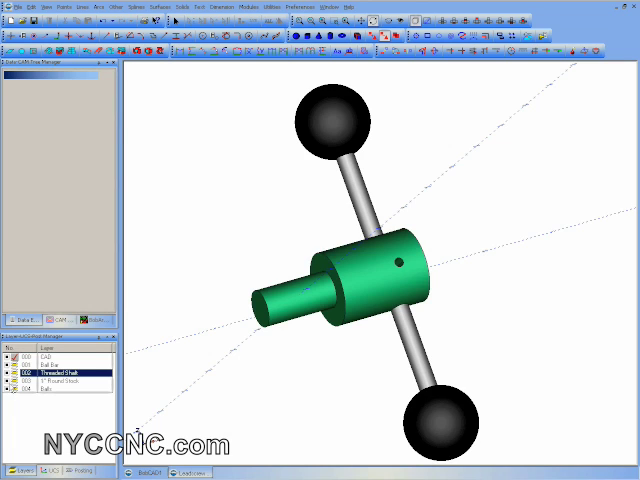
click(7, 365)
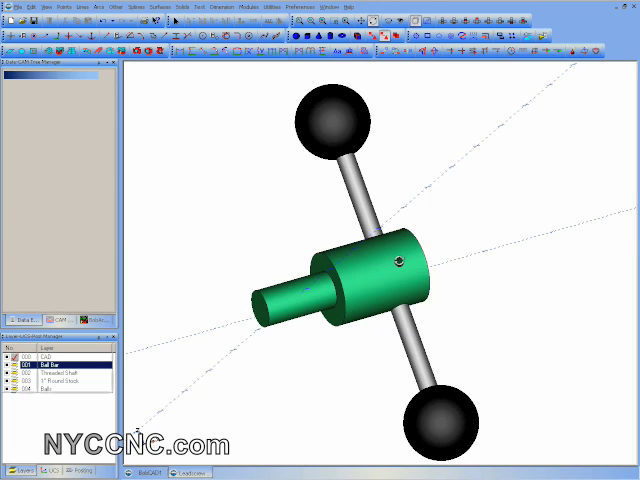
Hide the 1" Round Stock, Threaded Shaft and Ball Bar layers, leaving Balls visible.
mouse_move(392, 262)
mouse_down()
mouse_move(379, 278)
mouse_move(393, 248)
mouse_move(346, 251)
mouse_up()
mouse_move(310, 163)
mouse_down()
mouse_move(304, 190)
mouse_move(357, 267)
mouse_move(390, 232)
mouse_move(361, 267)
mouse_move(373, 247)
mouse_move(276, 307)
mouse_up()
mouse_move(346, 203)
mouse_down()
mouse_move(267, 246)
mouse_move(389, 177)
mouse_move(326, 264)
mouse_move(346, 220)
mouse_move(503, 249)
mouse_move(518, 246)
mouse_move(541, 309)
mouse_move(373, 314)
mouse_up()
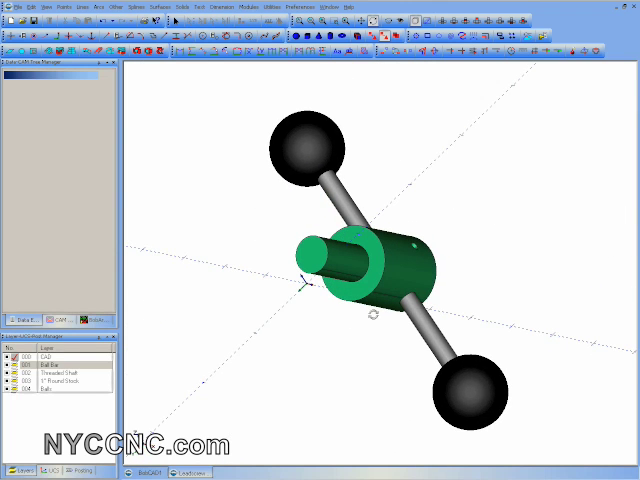
click(7, 389)
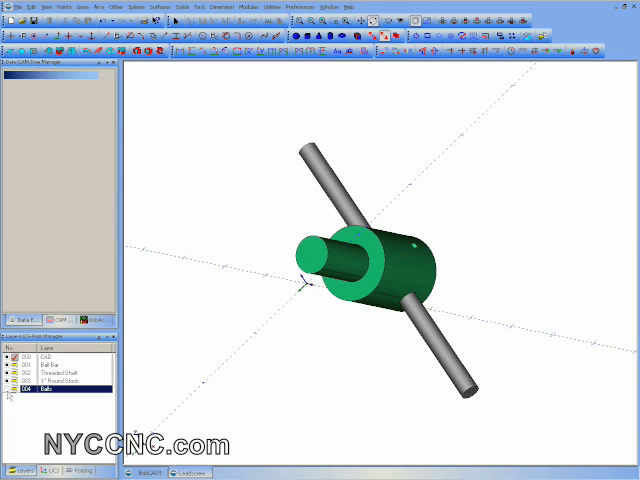
click(7, 389)
click(7, 381)
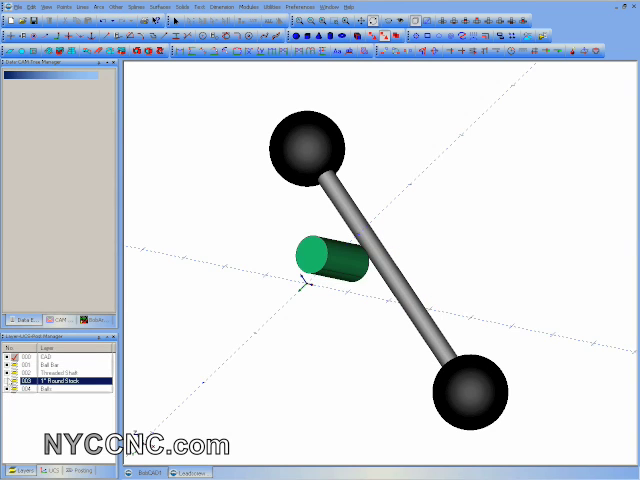
click(7, 373)
click(7, 365)
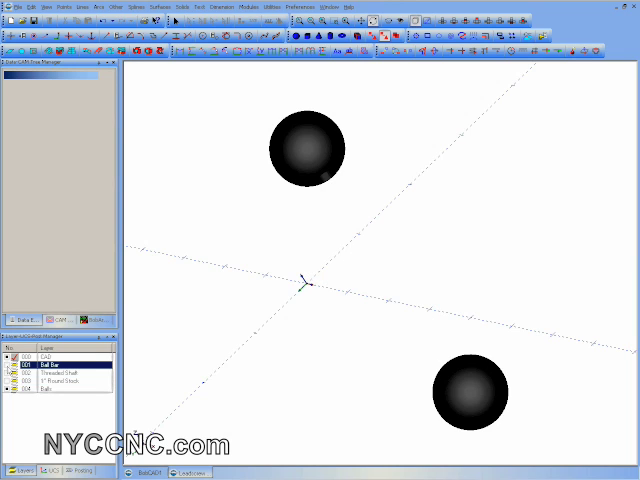